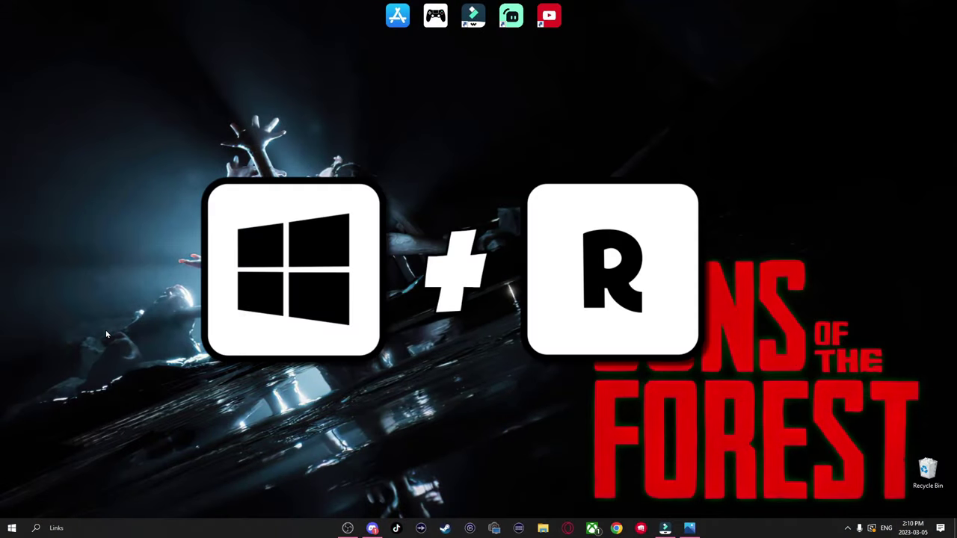
Go from AppData through LocalLow\Endnight\SonsOfTheForest\Saves\profile folder to the Multiplayer folder
key("super+r")
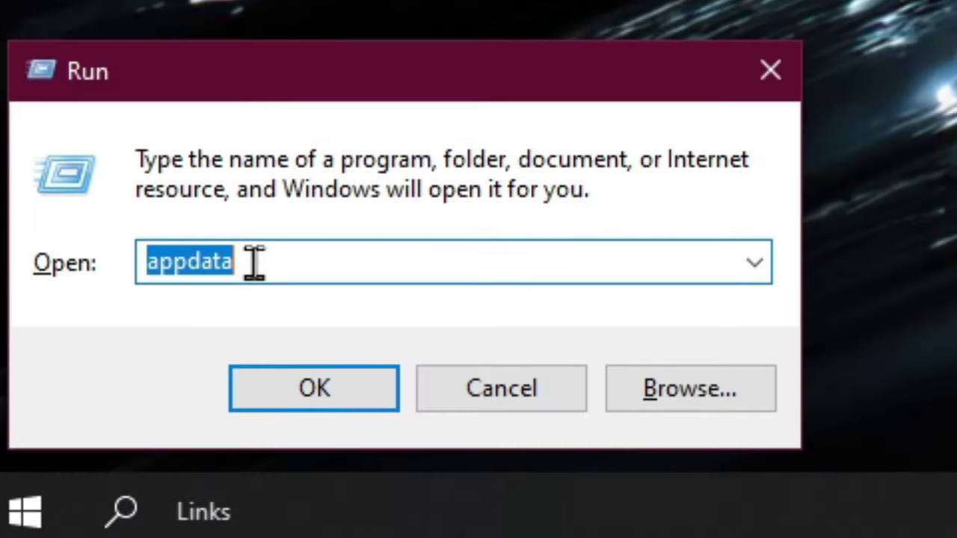
left_click(314, 396)
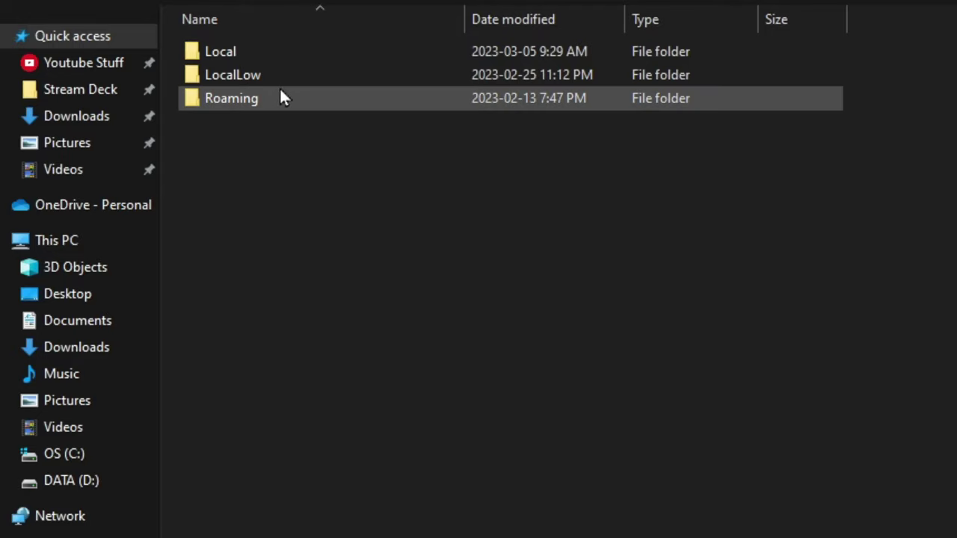
double_click(349, 116)
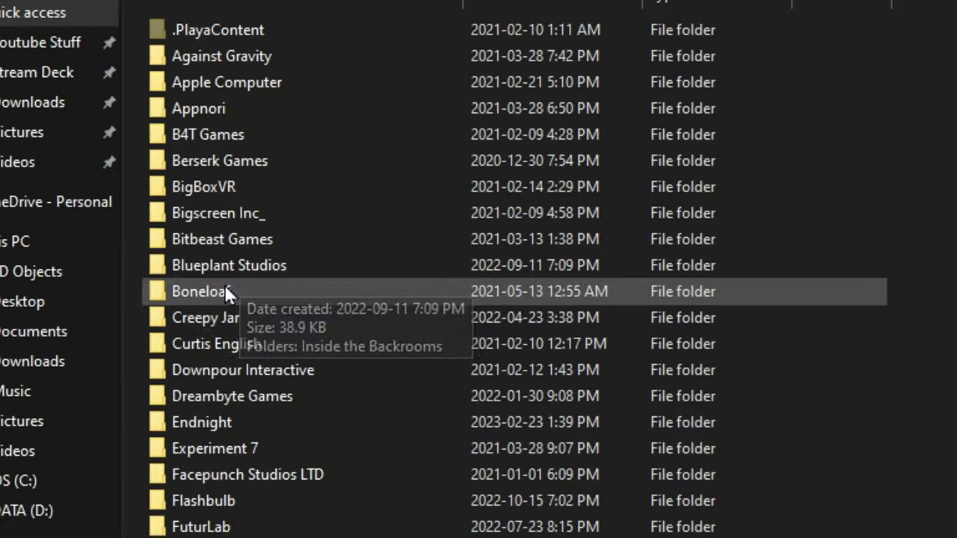
double_click(217, 422)
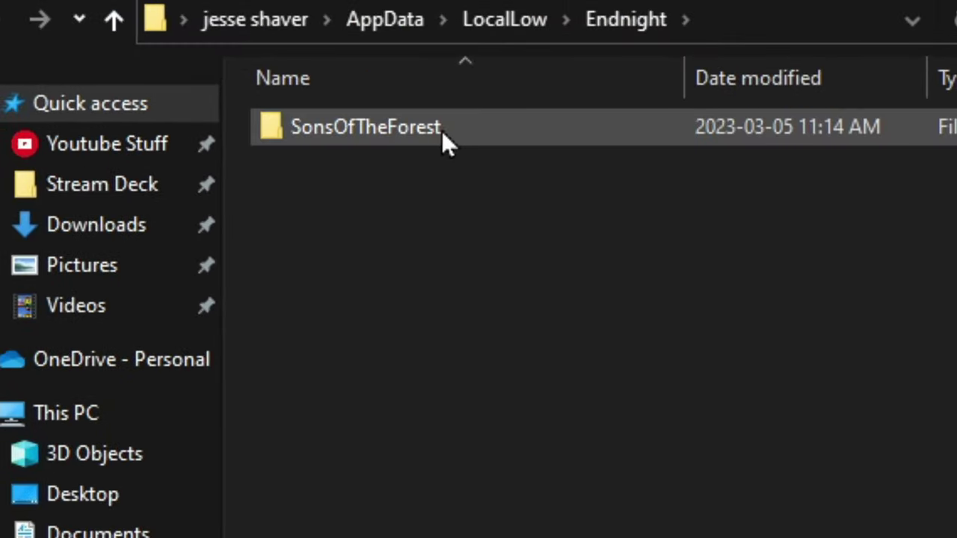
double_click(450, 135)
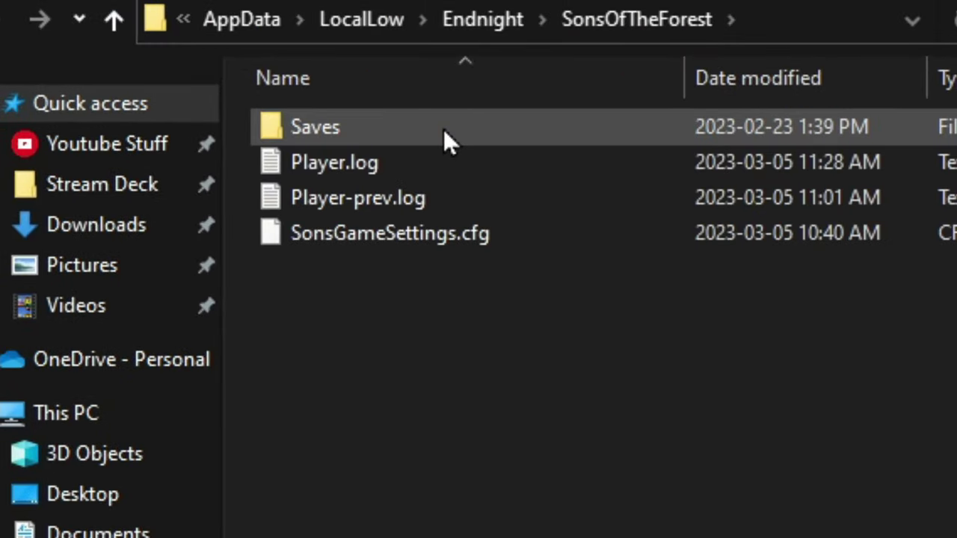
double_click(438, 127)
double_click(437, 125)
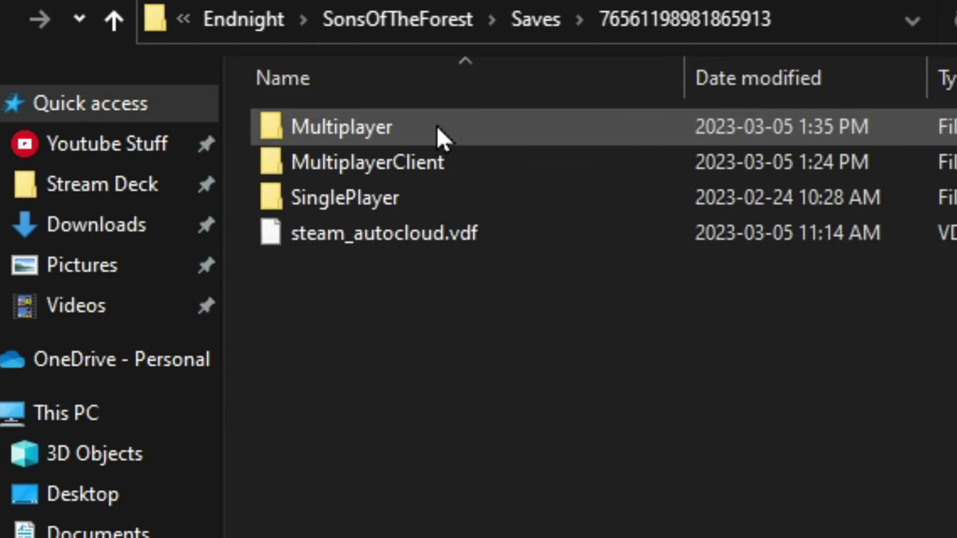
double_click(430, 127)
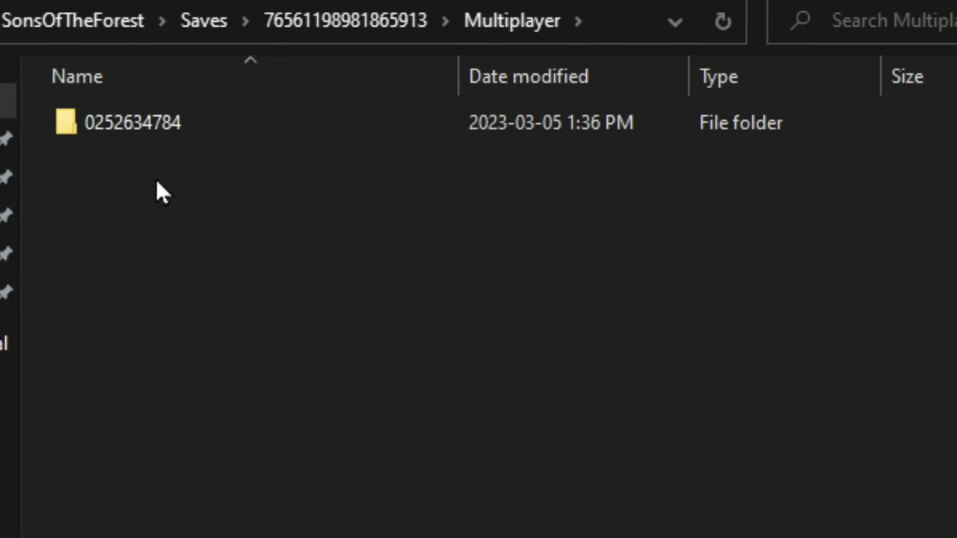
right_click(117, 134)
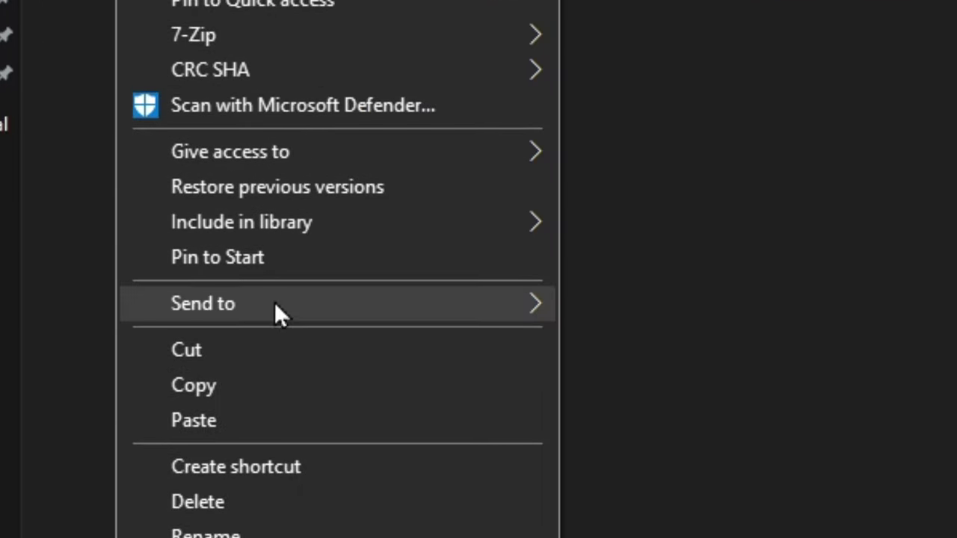
mouse_move(274, 303)
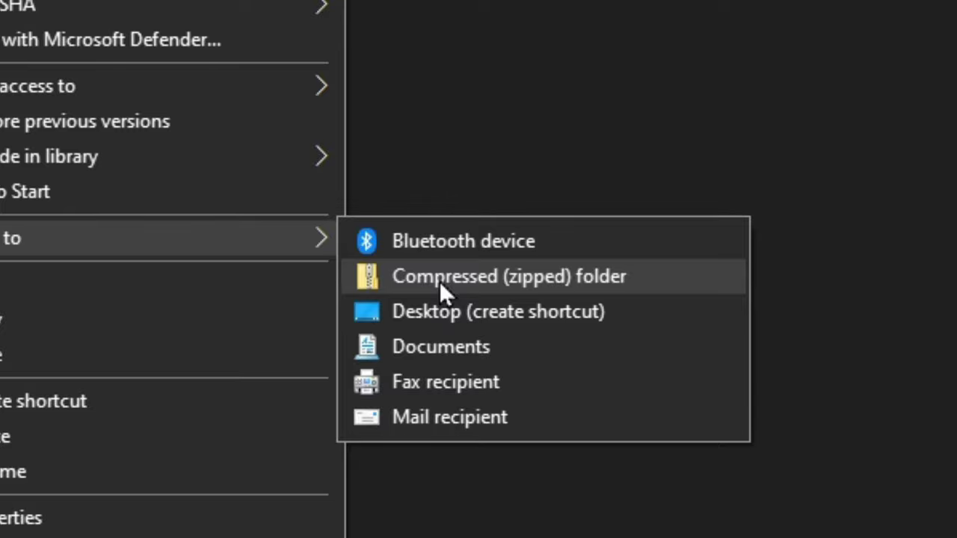
left_click(439, 280)
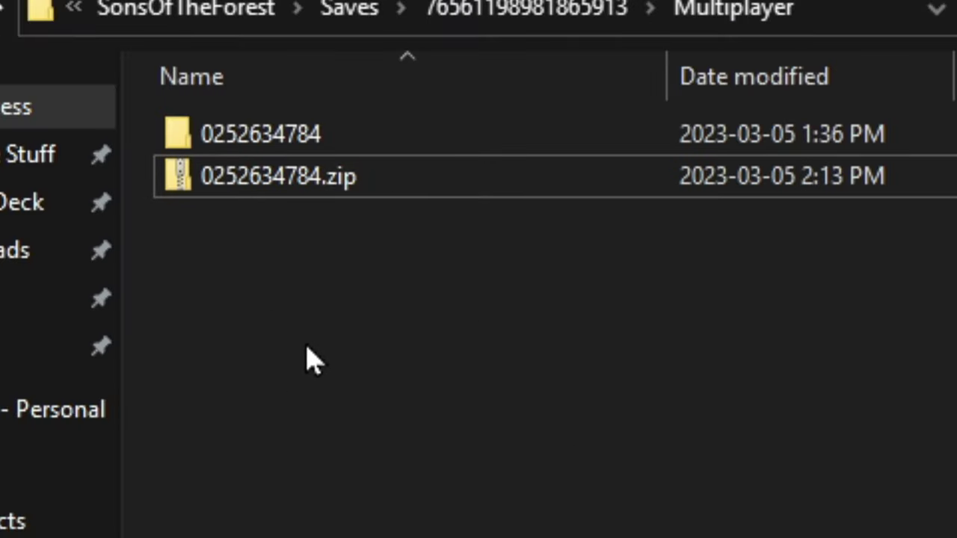
Open 0252634784.zip, dismiss the security warning, and copy the archive
double_click(223, 178)
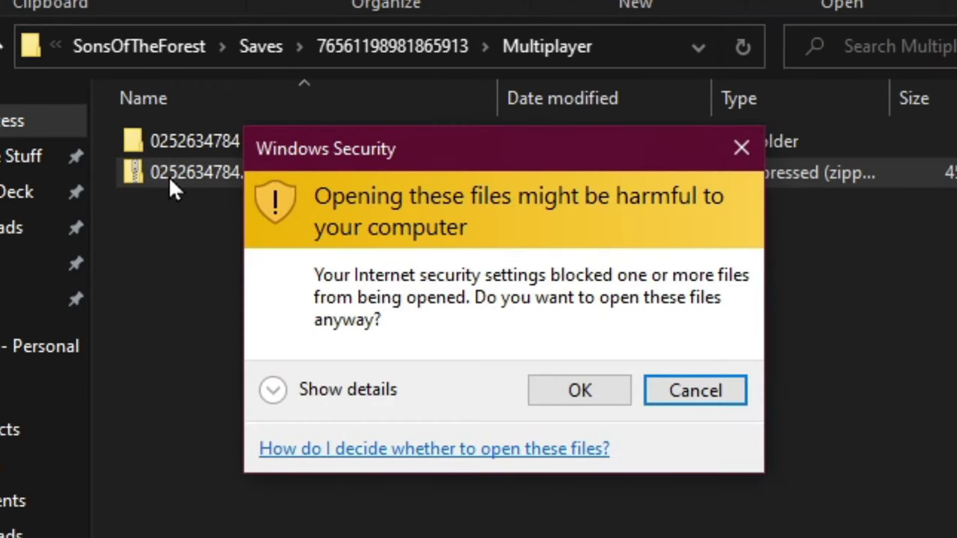
left_click(571, 401)
key("shift+F10")
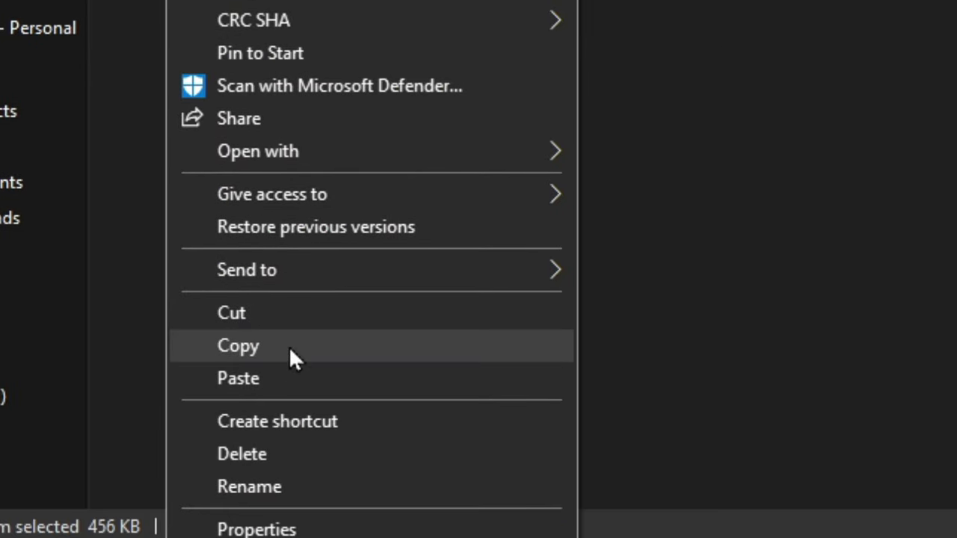
left_click(289, 346)
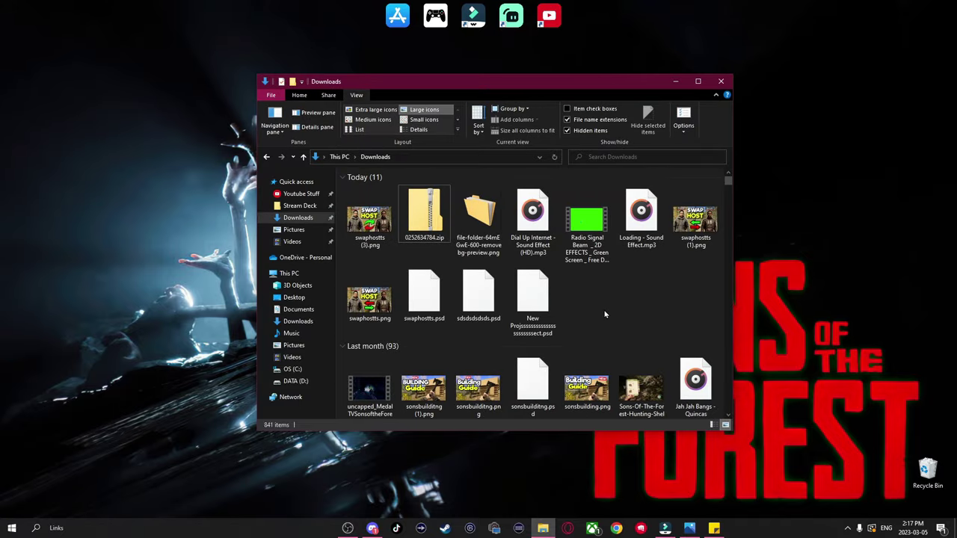
Copy 0252634784.zip from Downloads and paste it onto the desktop
left_click(424, 215)
right_click(420, 216)
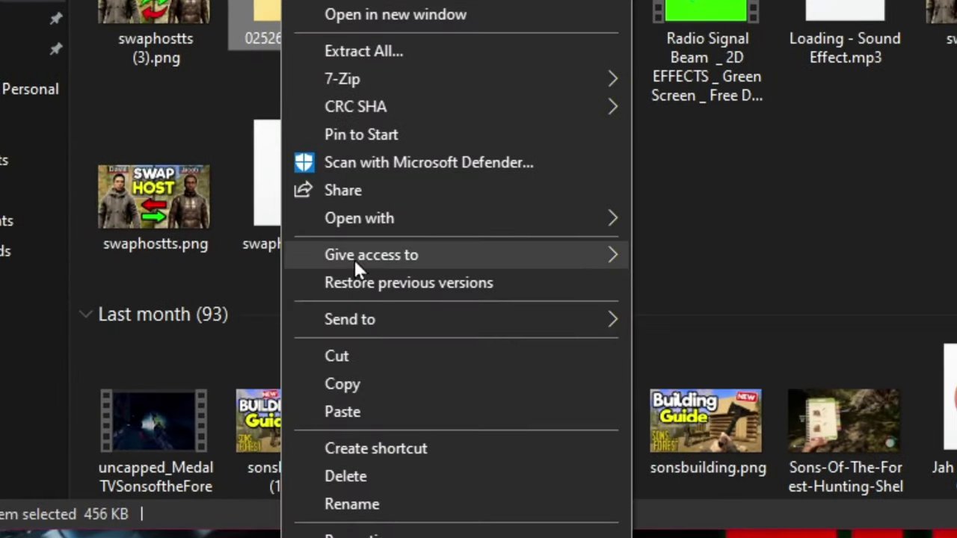
left_click(353, 384)
right_click(343, 213)
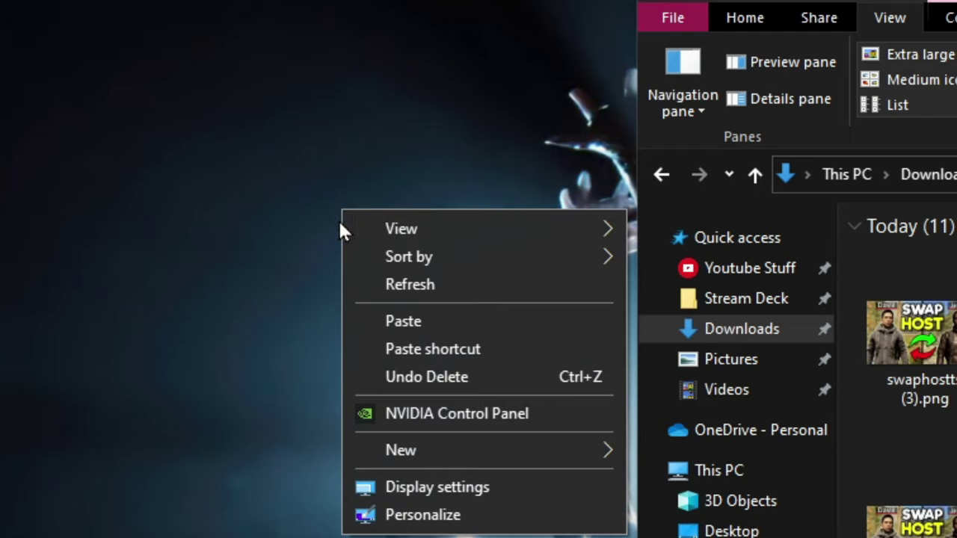
left_click(424, 330)
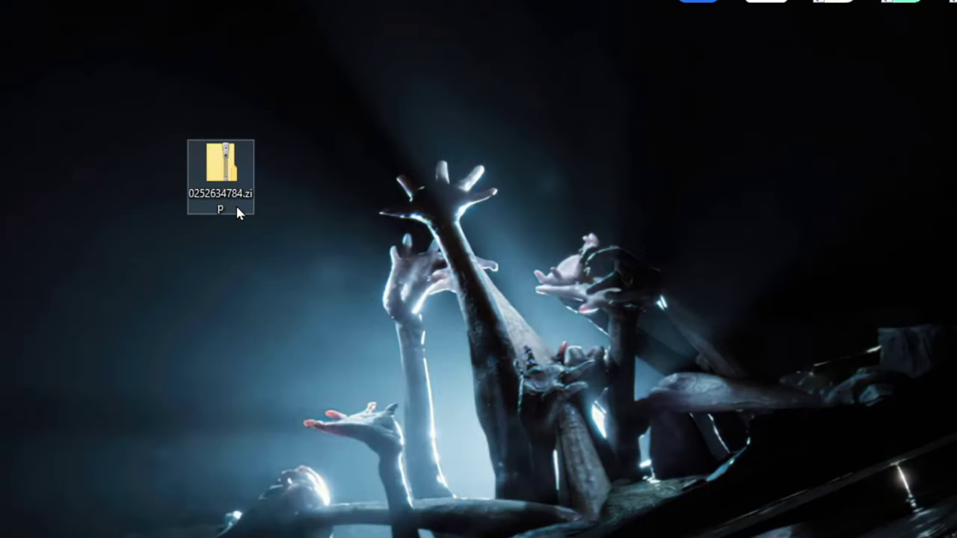
right_click(218, 180)
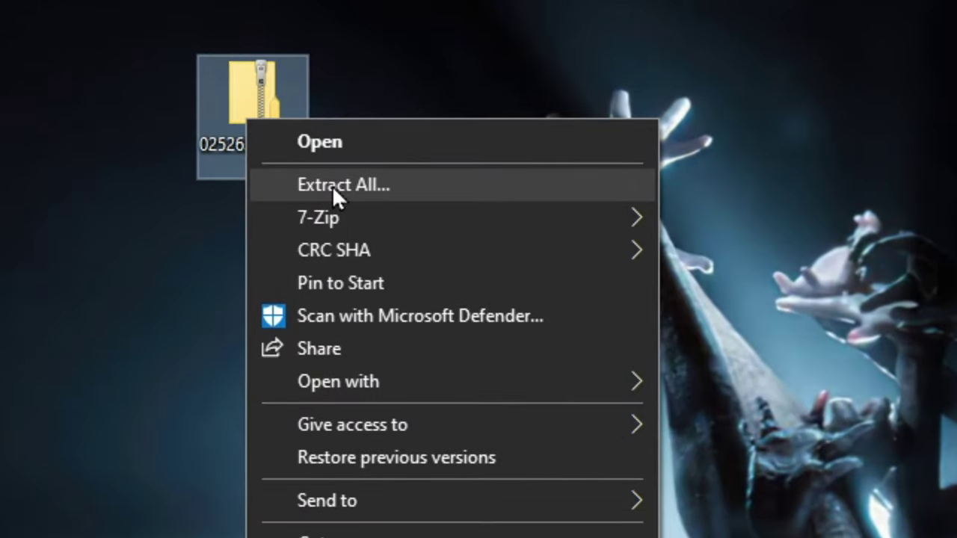
left_click(332, 185)
left_click(686, 488)
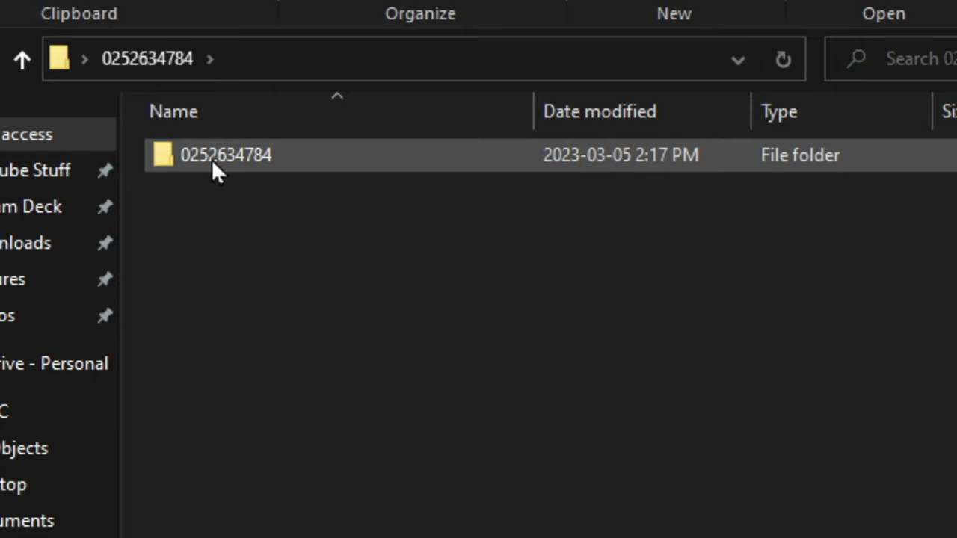
right_click(231, 166)
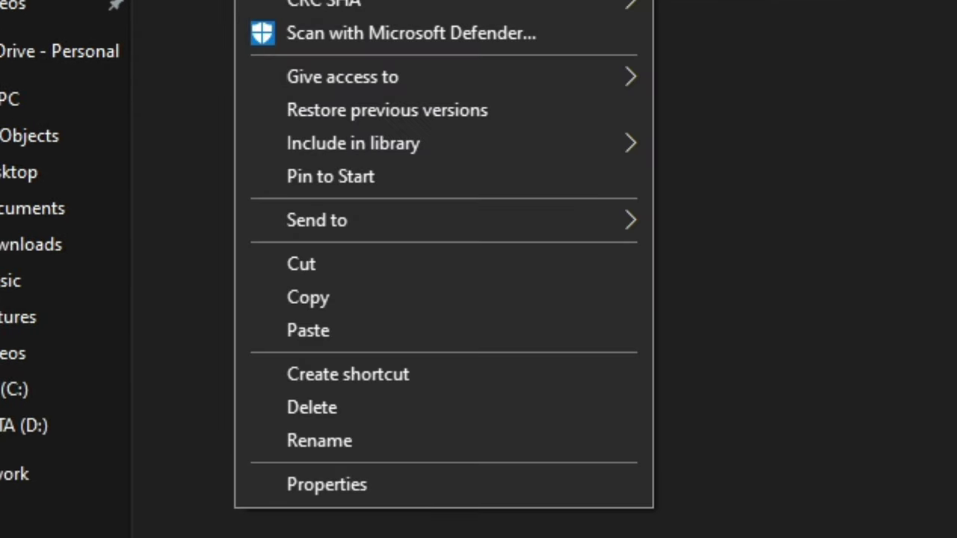
left_click(326, 302)
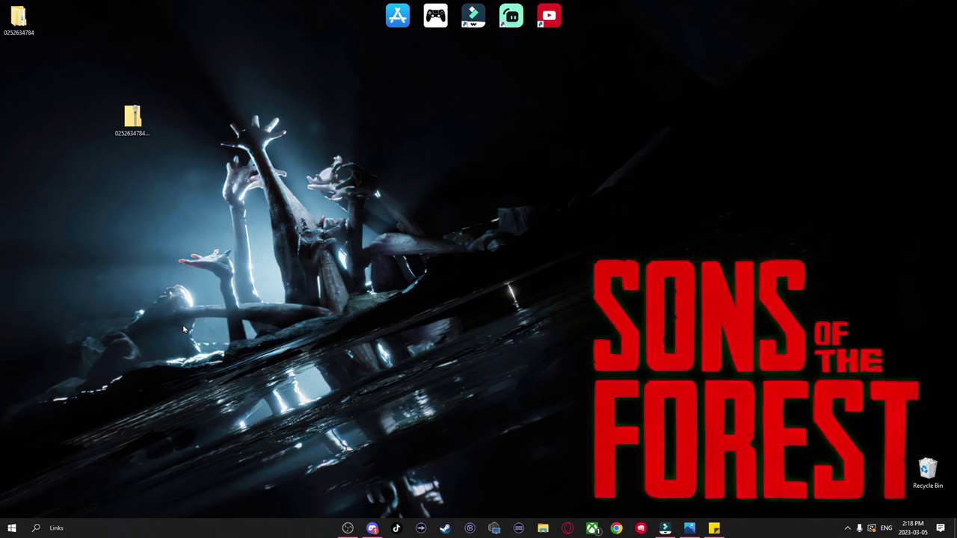
Go through AppData\LocalLow\Endnight\SonsOfTheForest\Saves to the numbered profile save folder
key("super+r")
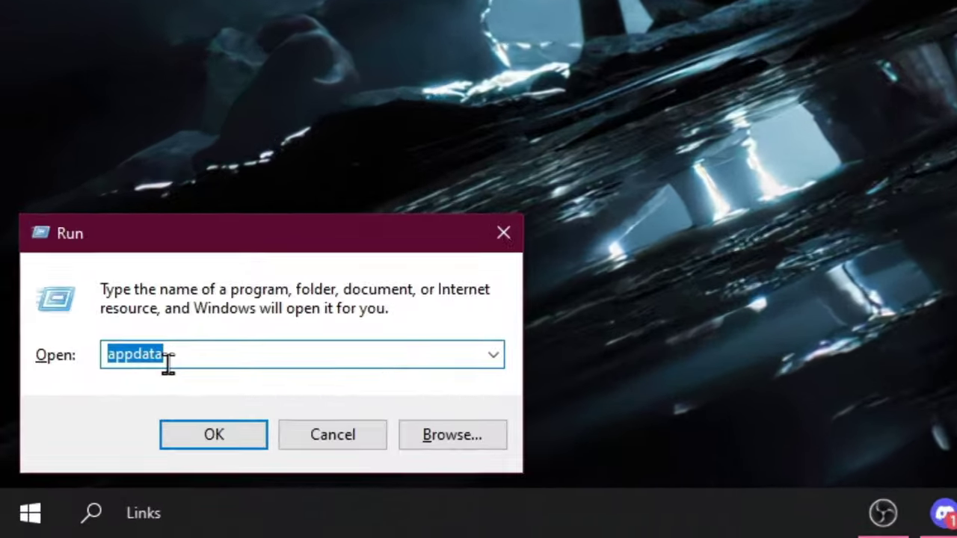
left_click(206, 441)
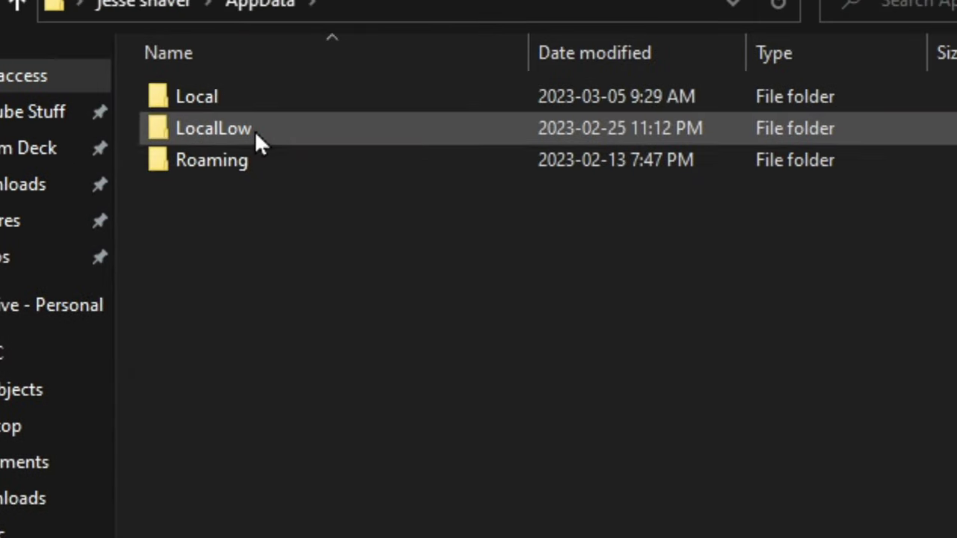
double_click(255, 130)
scroll(269, 224, "down", 2)
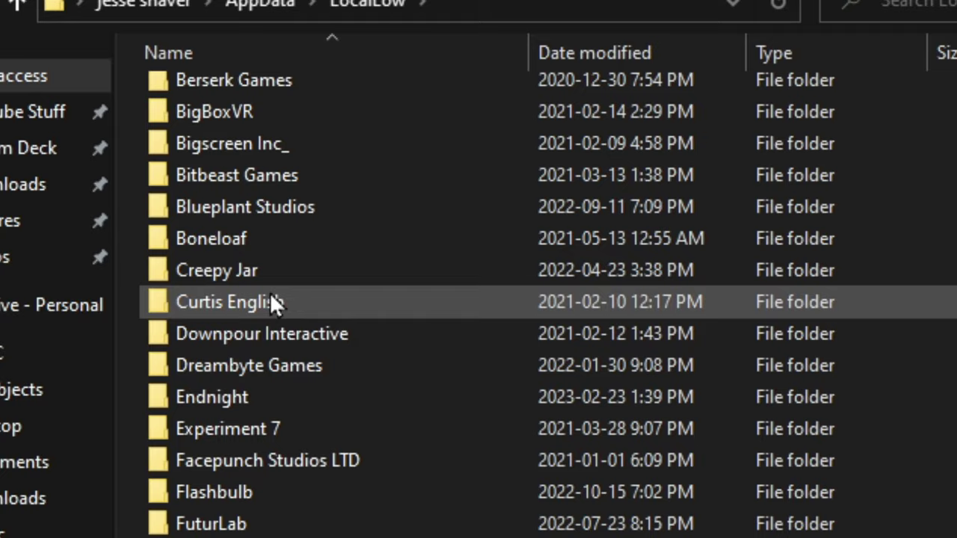
double_click(258, 396)
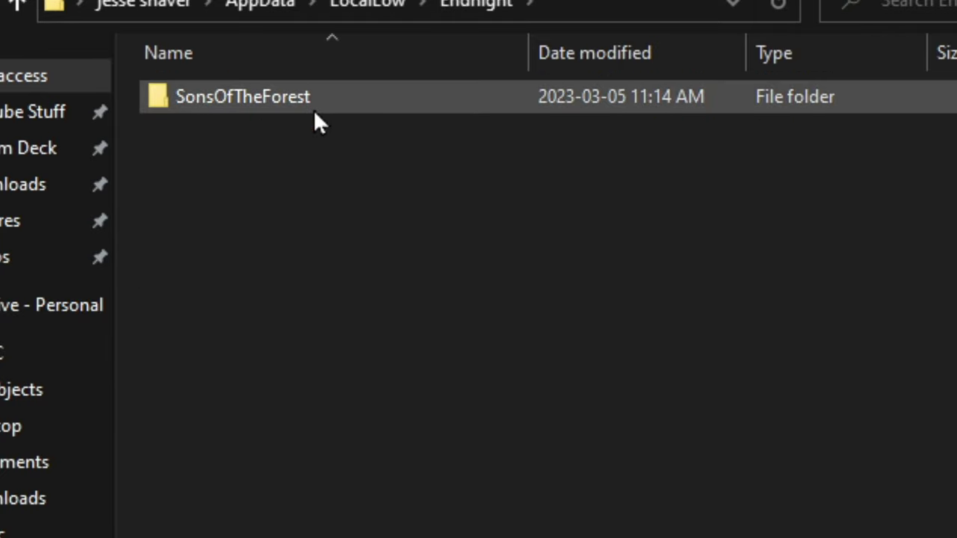
double_click(314, 109)
double_click(306, 99)
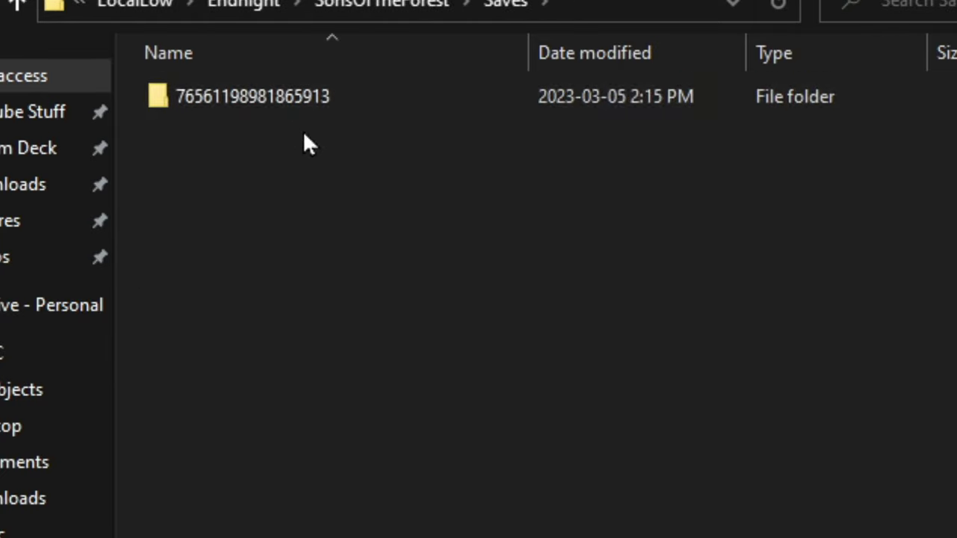
double_click(274, 99)
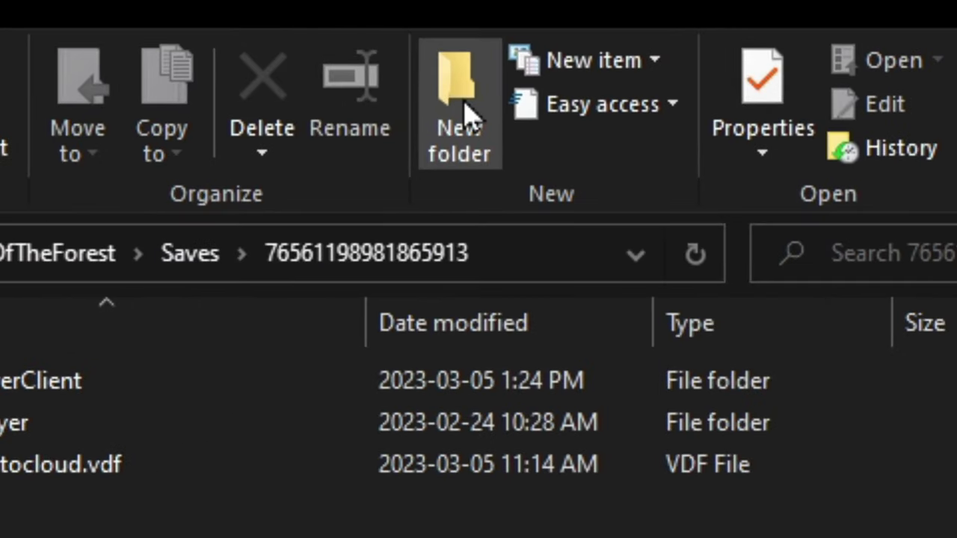
left_click(459, 112)
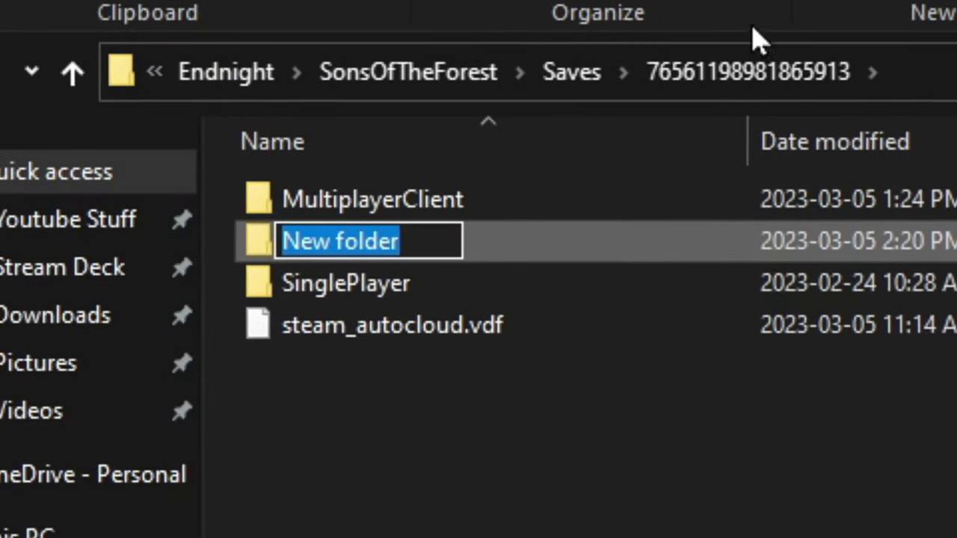
key("BackSpace")
type("Multiplayer")
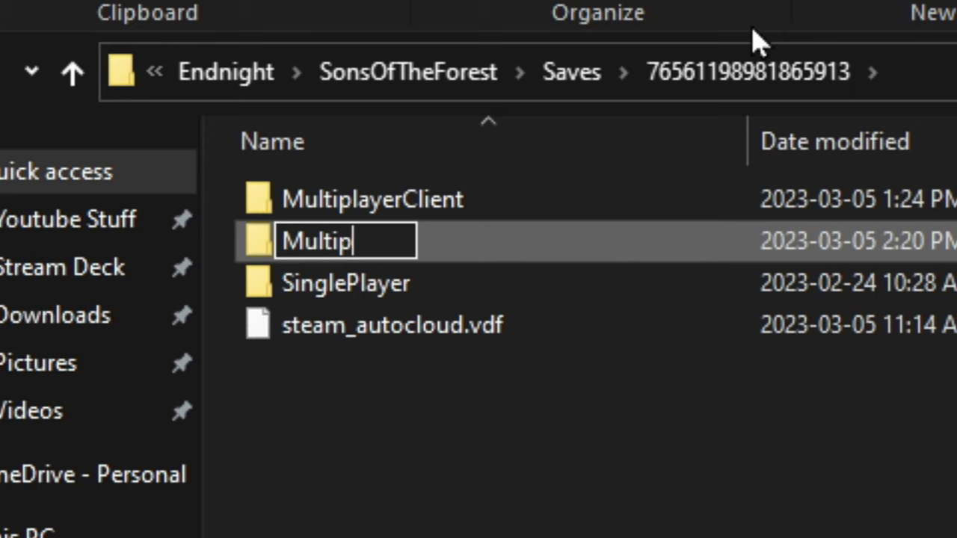
key("Return")
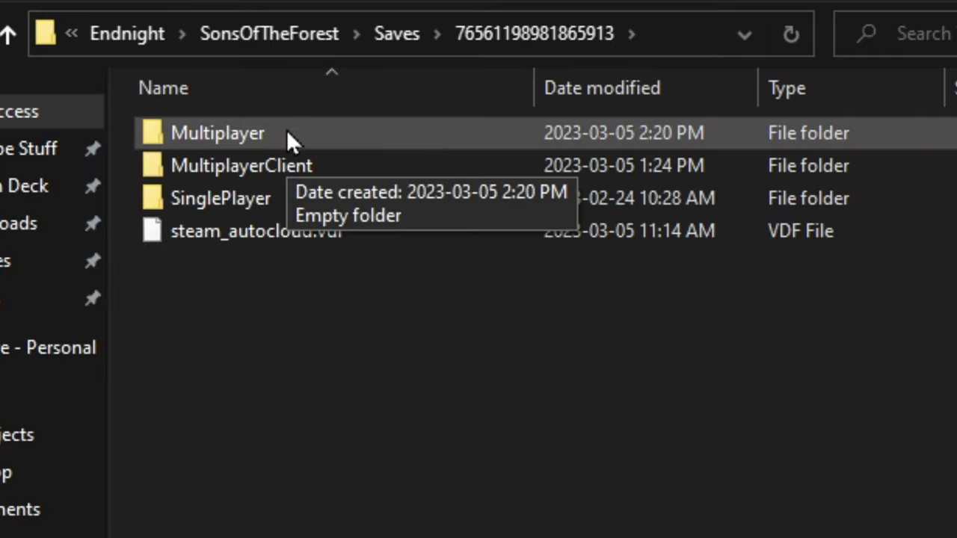
double_click(284, 130)
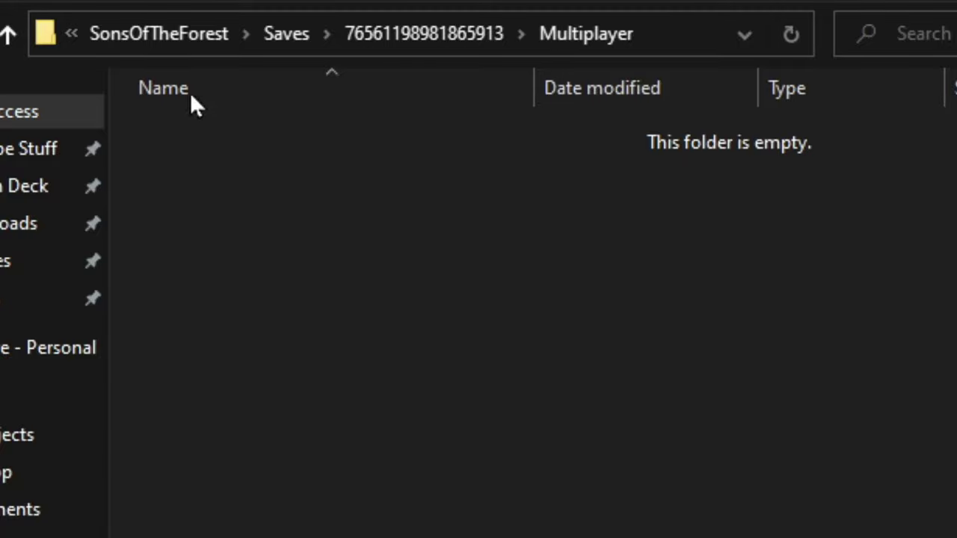
right_click(254, 172)
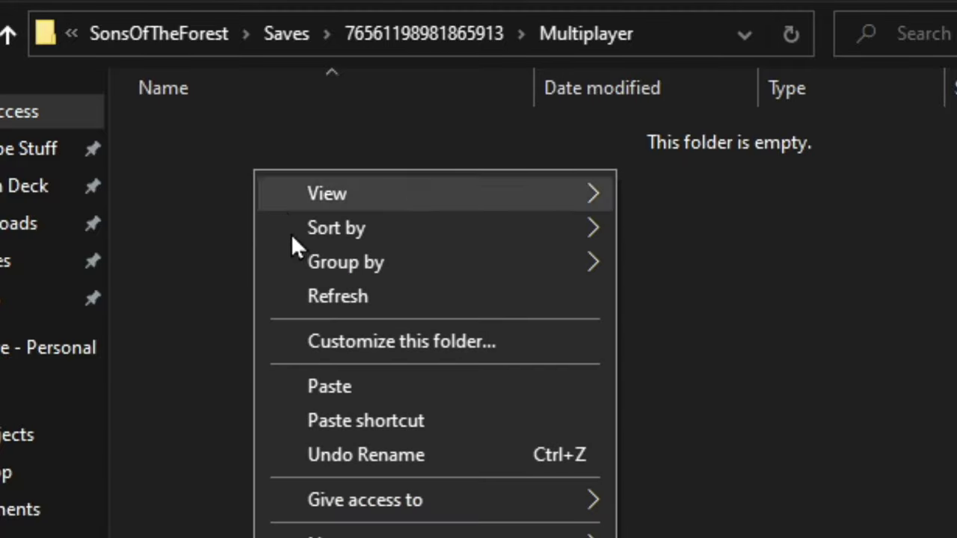
left_click(325, 387)
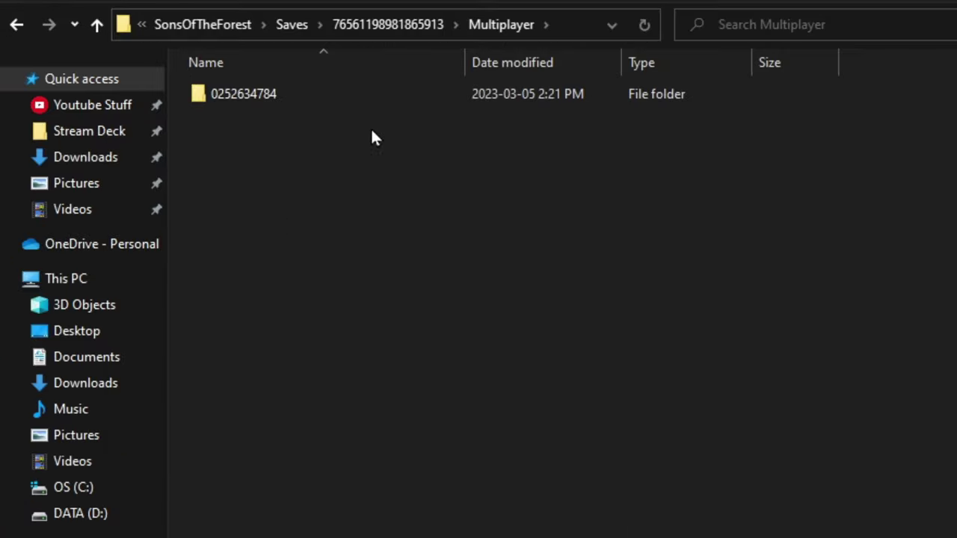
left_click(253, 105)
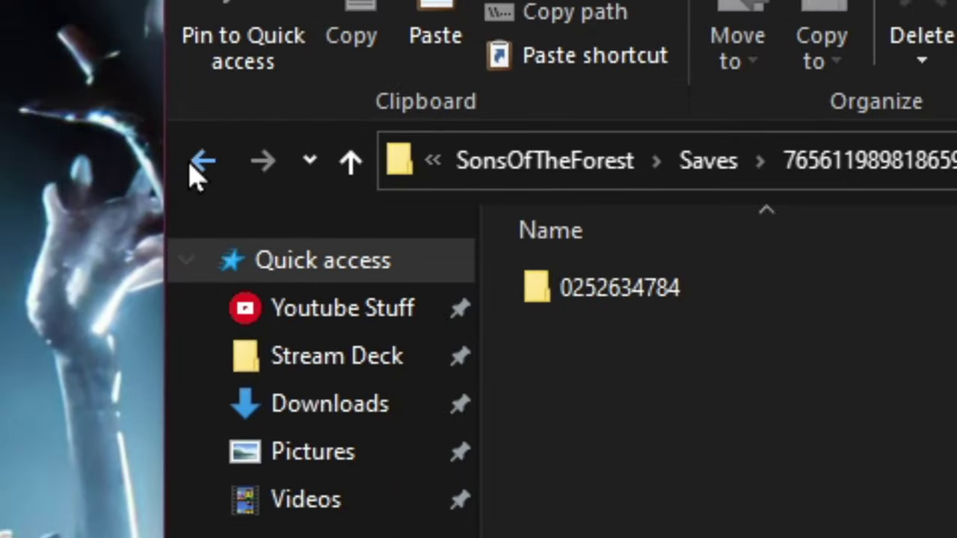
left_click(17, 24)
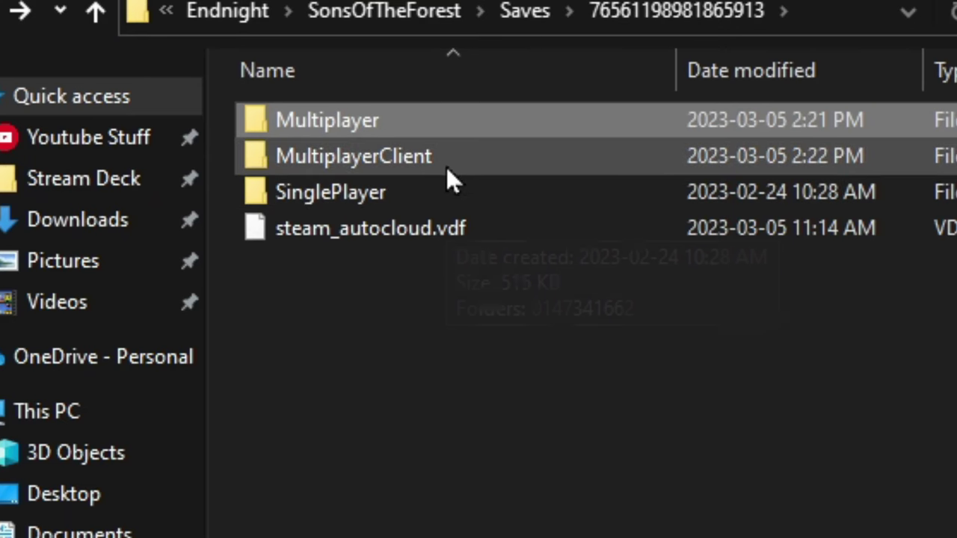
double_click(448, 166)
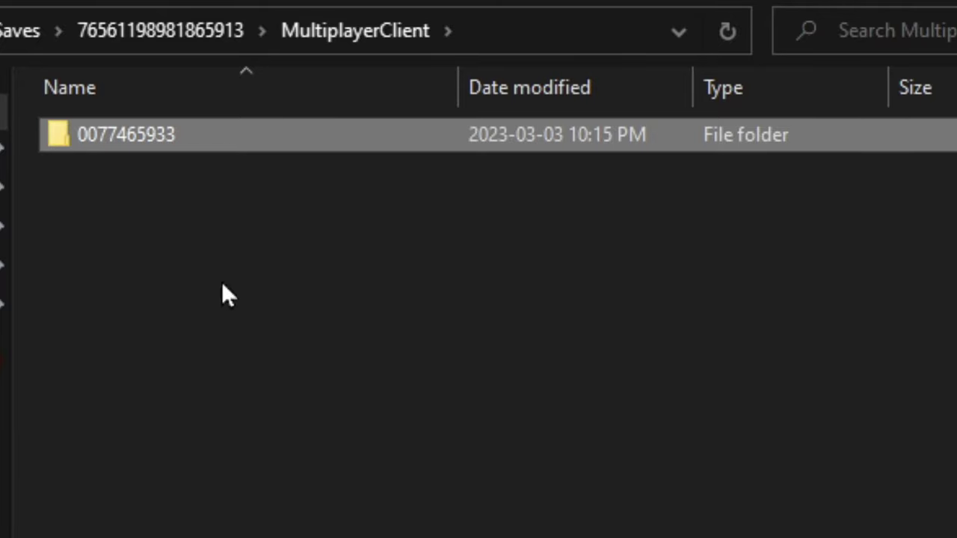
double_click(207, 137)
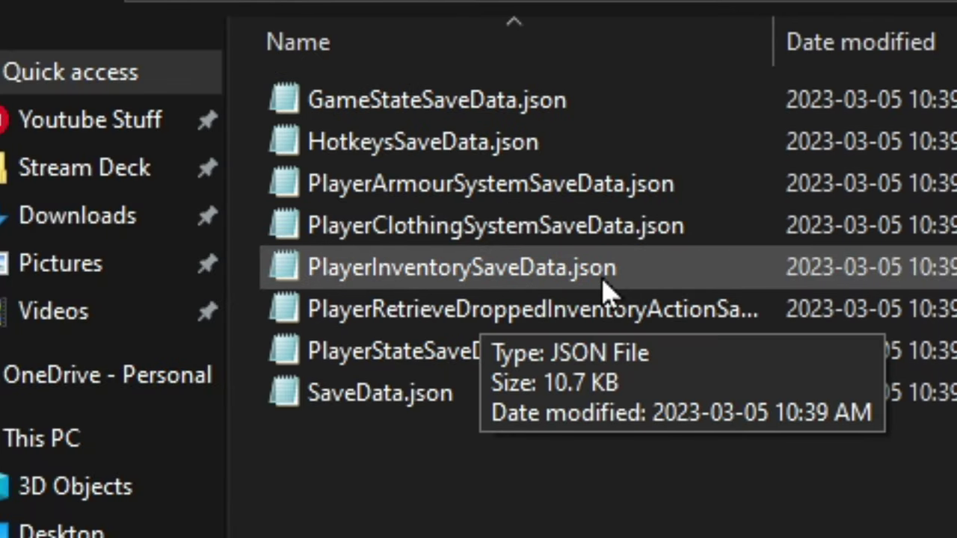
right_click(388, 277)
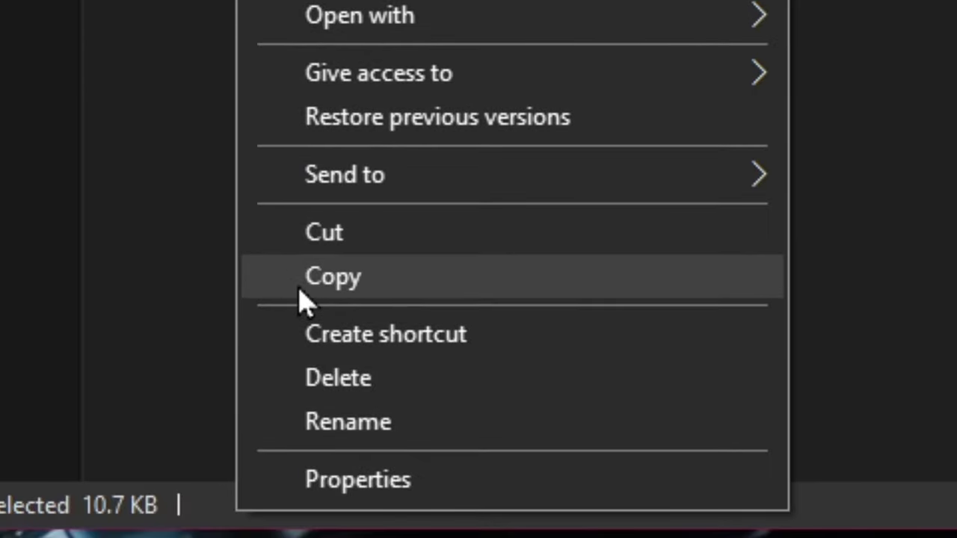
left_click(444, 537)
left_click(17, 25)
left_click(17, 26)
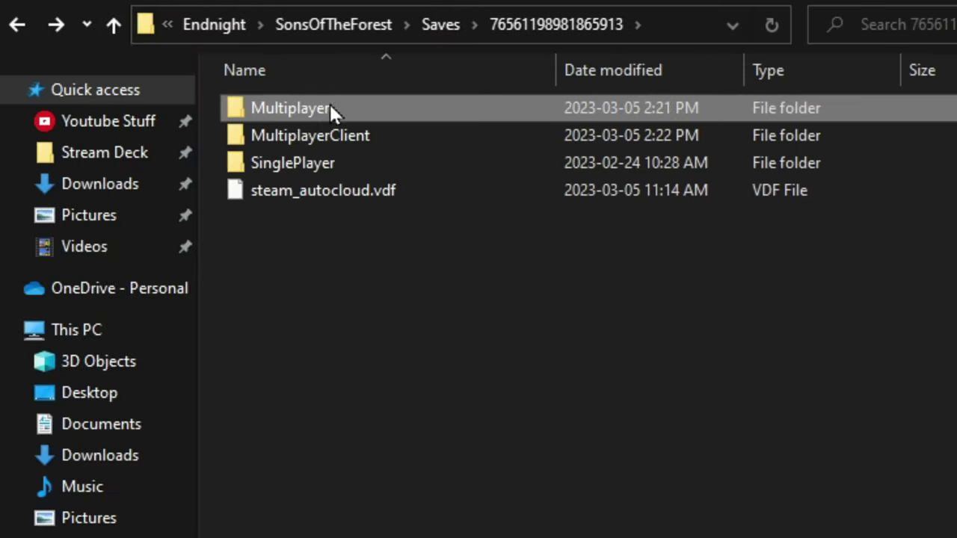
double_click(323, 110)
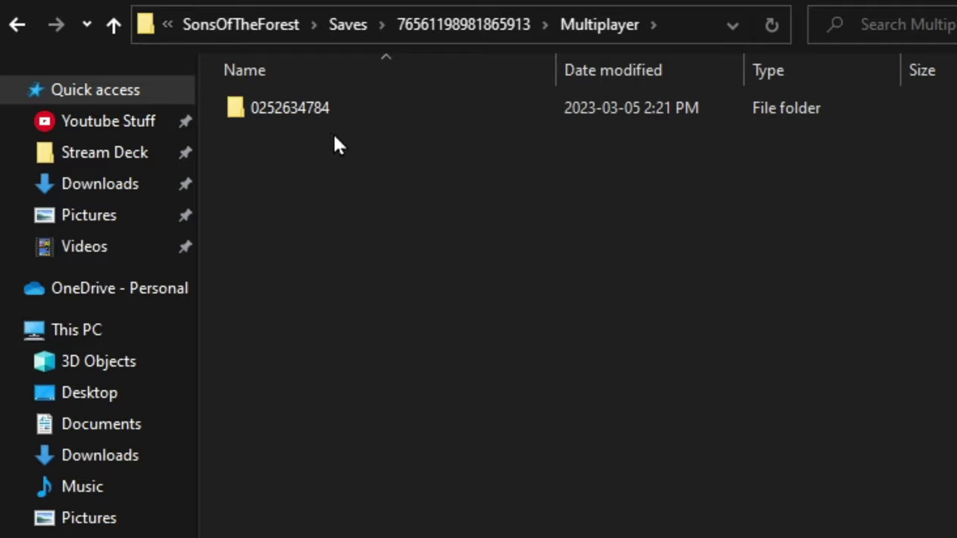
double_click(331, 108)
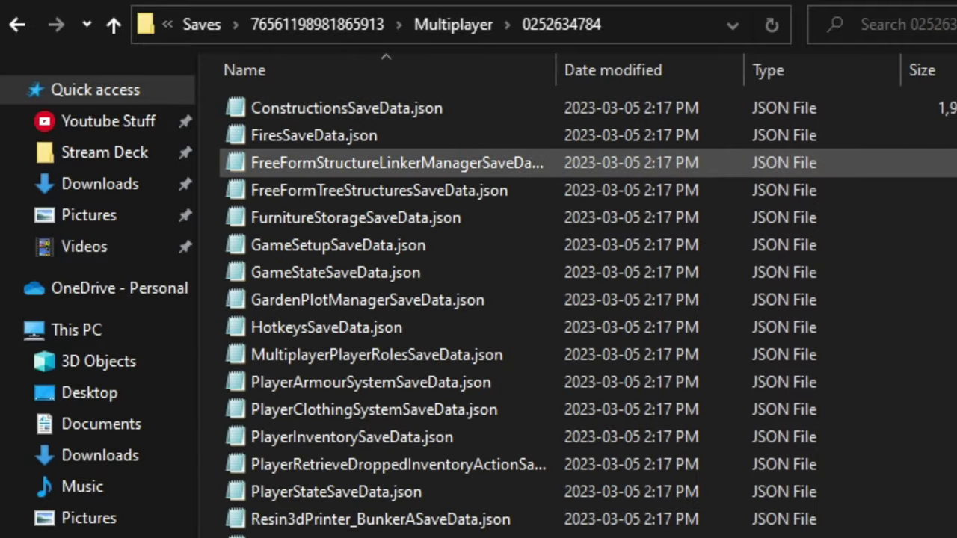
right_click(325, 26)
left_click(389, 258)
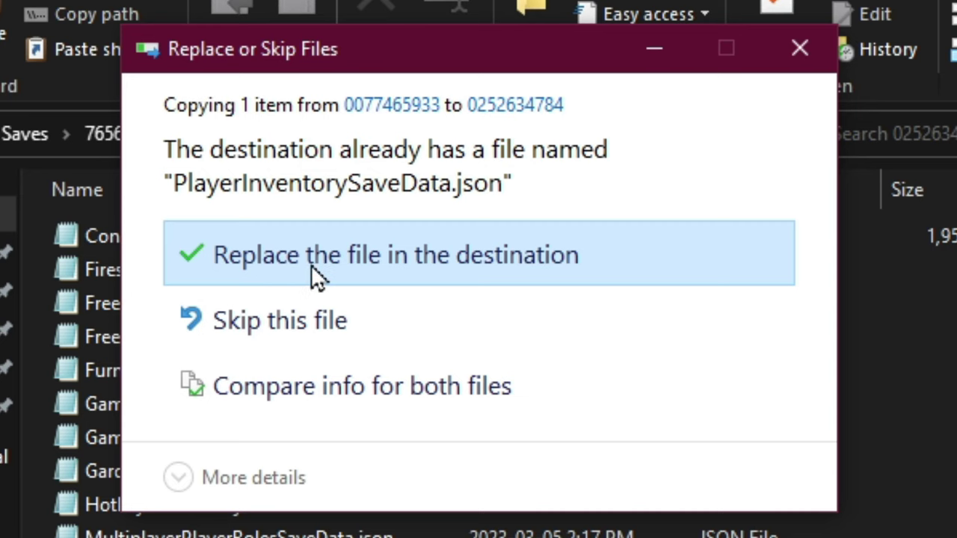
left_click(365, 254)
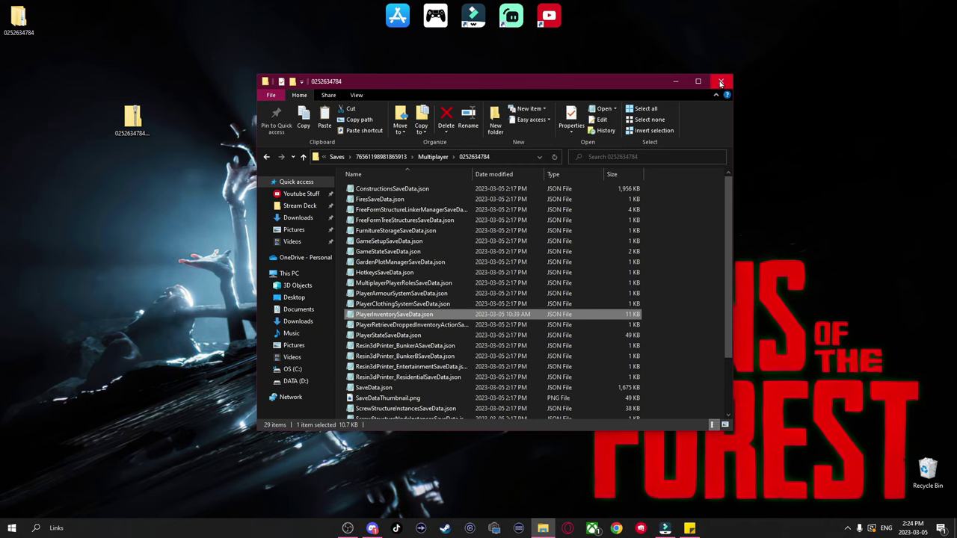
Close the File Explorer window
left_click(721, 82)
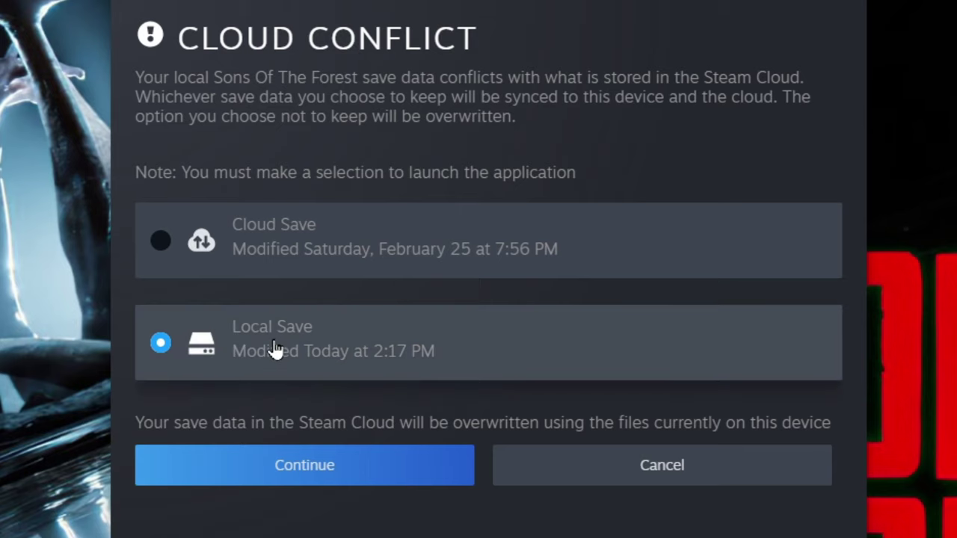
Keep the local save, then choose Multiplayer > Host > Continue to load the existing save
left_click(270, 477)
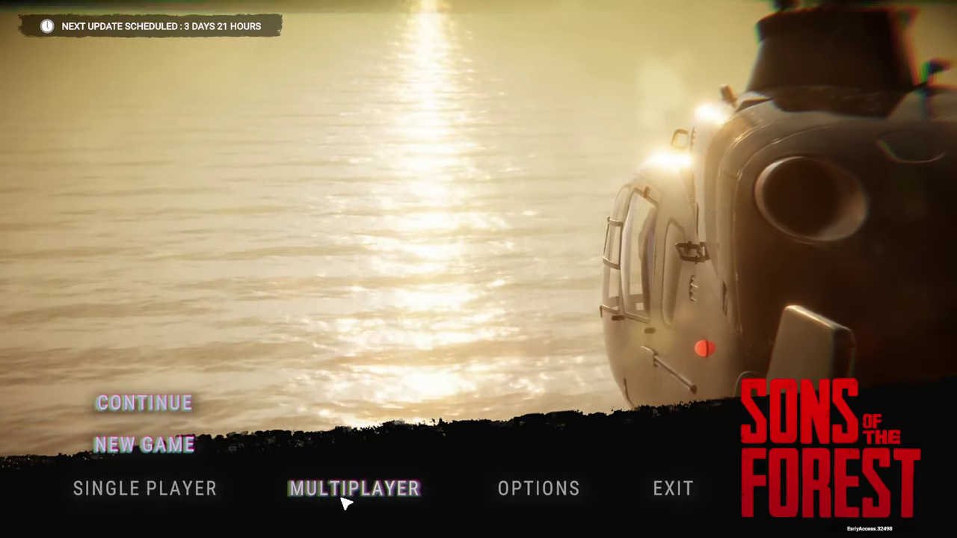
left_click(344, 495)
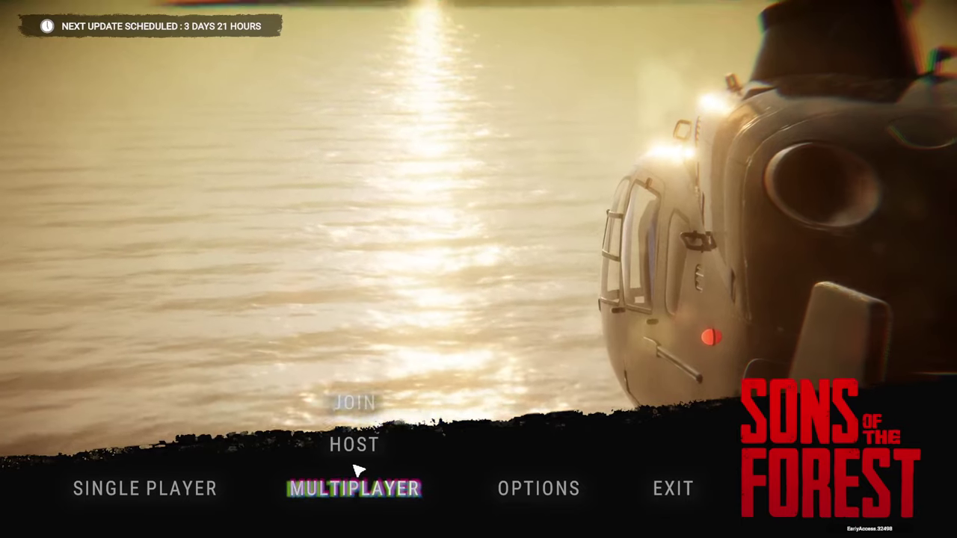
left_click(357, 447)
left_click(350, 402)
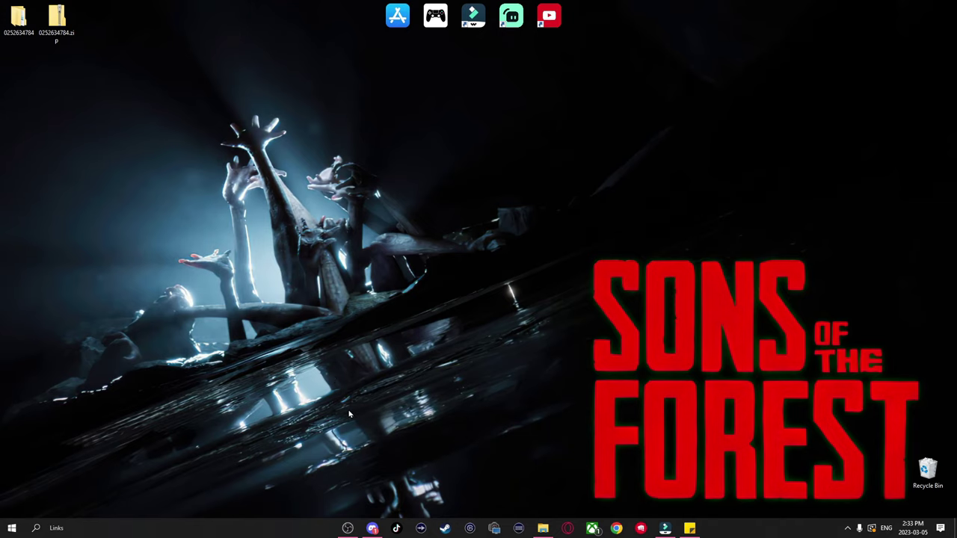
Go from AppData through LocalLow\Endnight\SonsOfTheForest\Saves\account folder to Multiplayer
key("super+r")
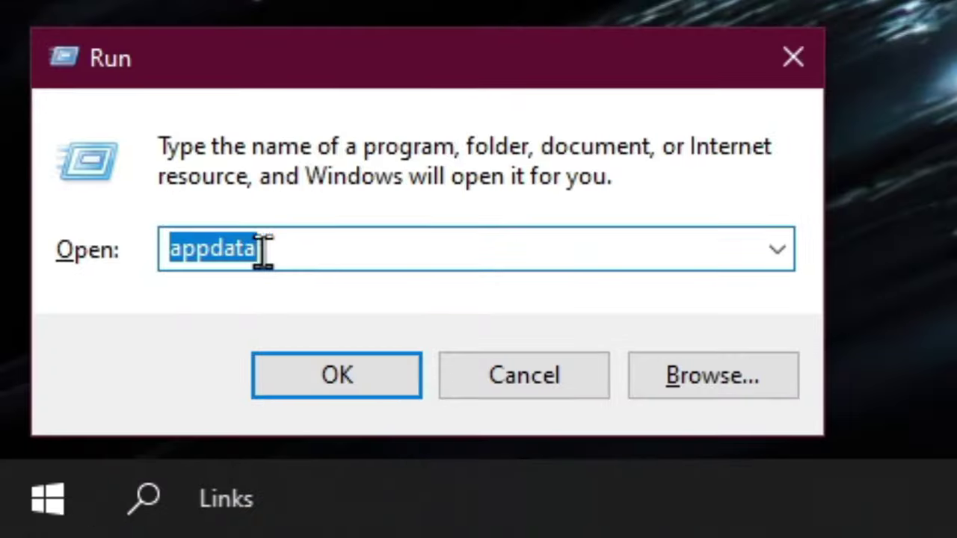
left_click(77, 498)
double_click(240, 198)
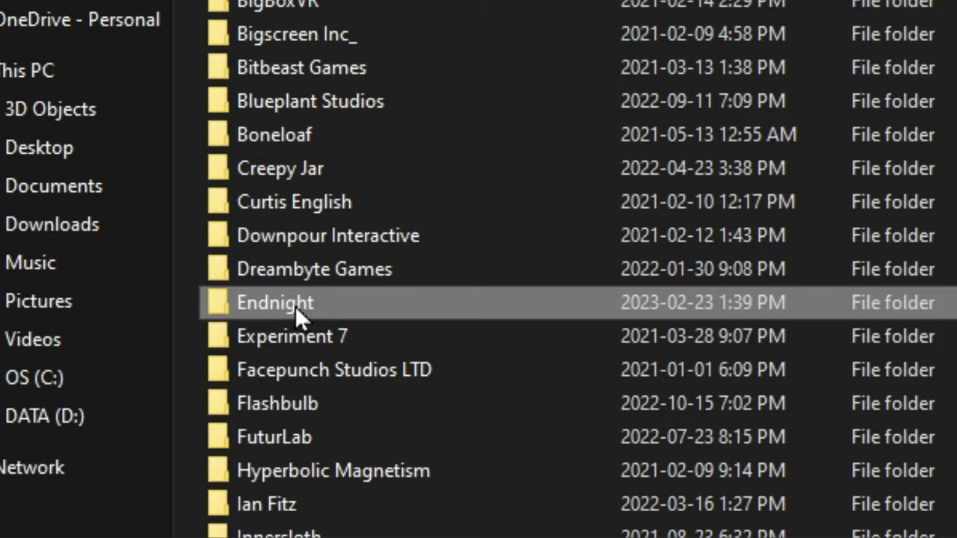
double_click(233, 501)
double_click(268, 178)
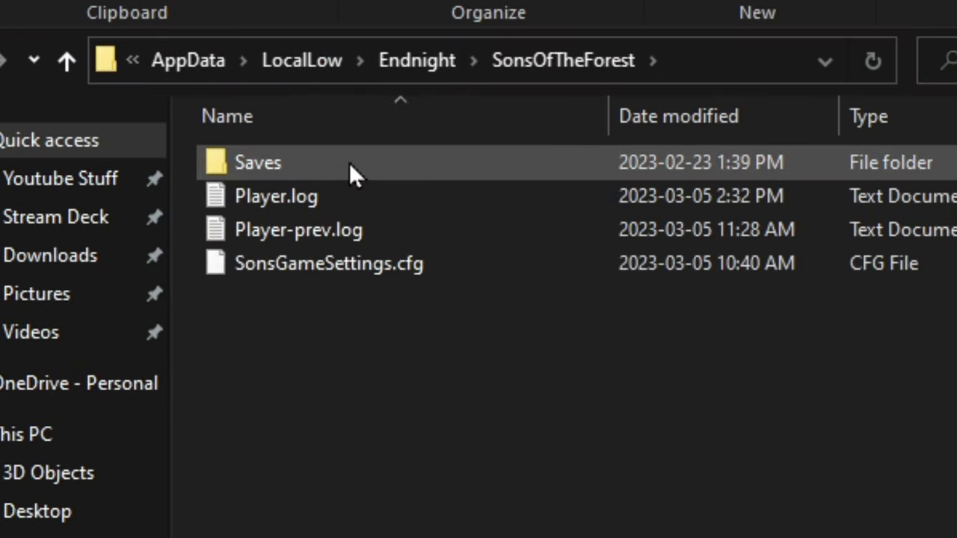
double_click(297, 168)
double_click(298, 167)
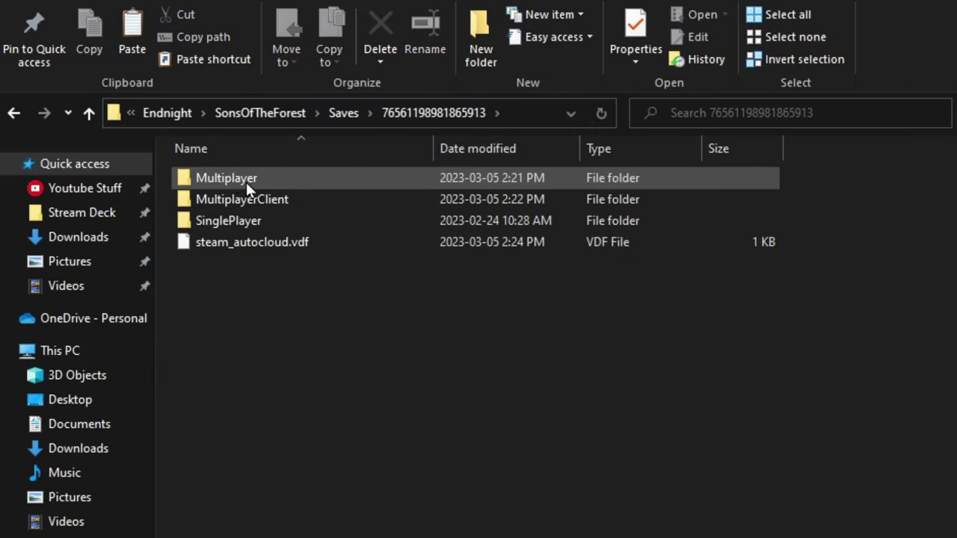
double_click(261, 181)
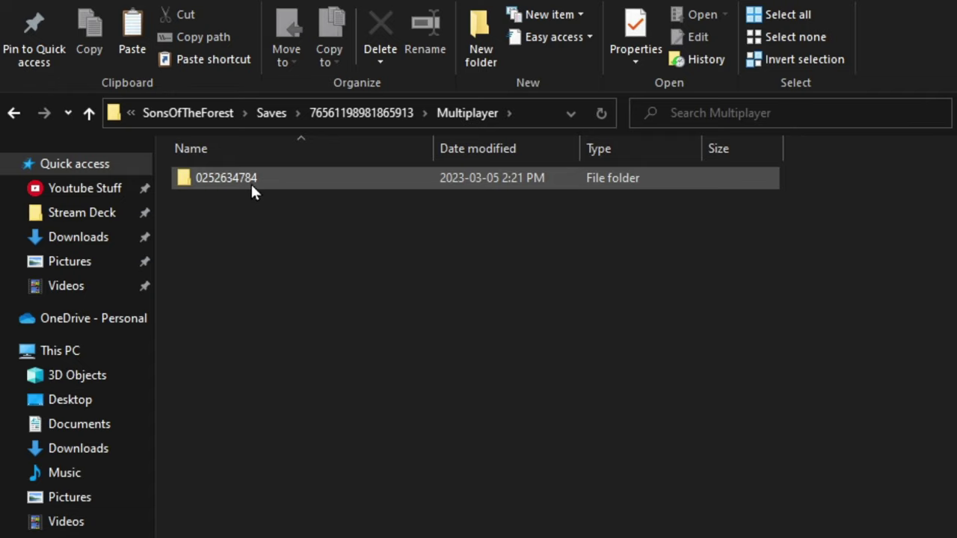
double_click(252, 187)
scroll(247, 299, "down", 1)
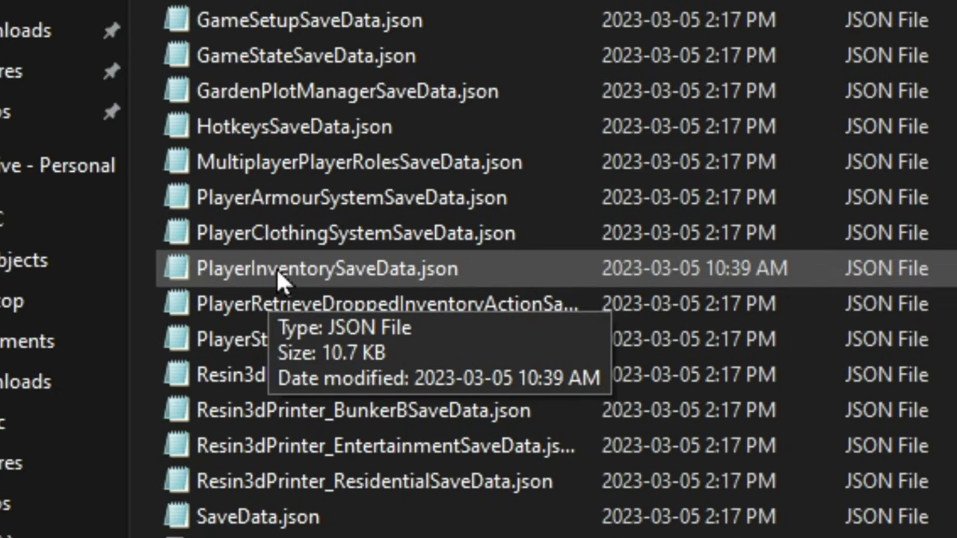
right_click(279, 272)
left_click(356, 288)
left_click(15, 114)
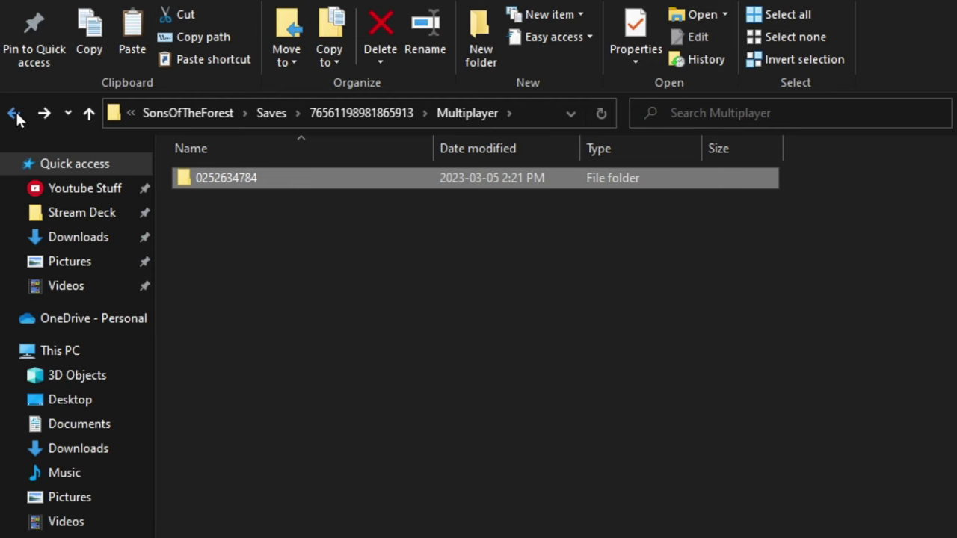
left_click(15, 114)
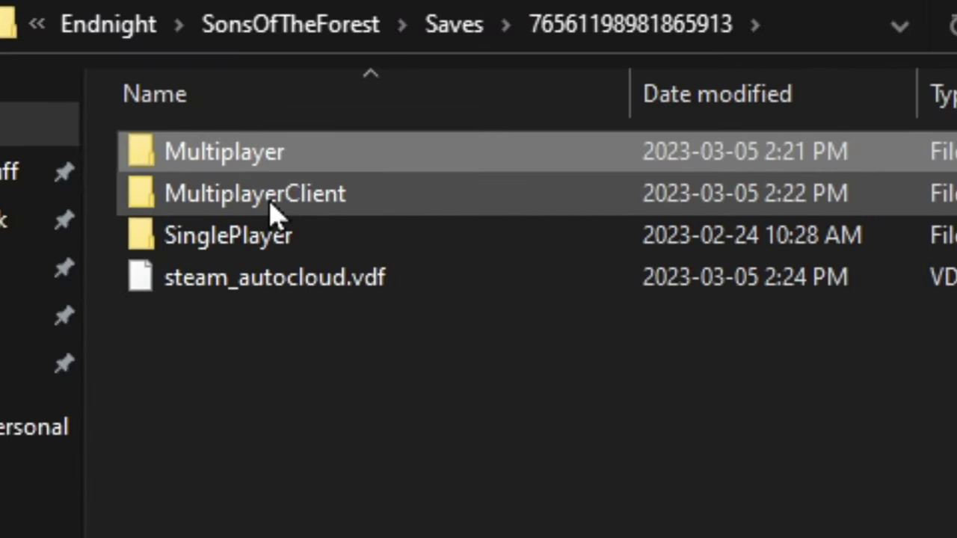
double_click(267, 199)
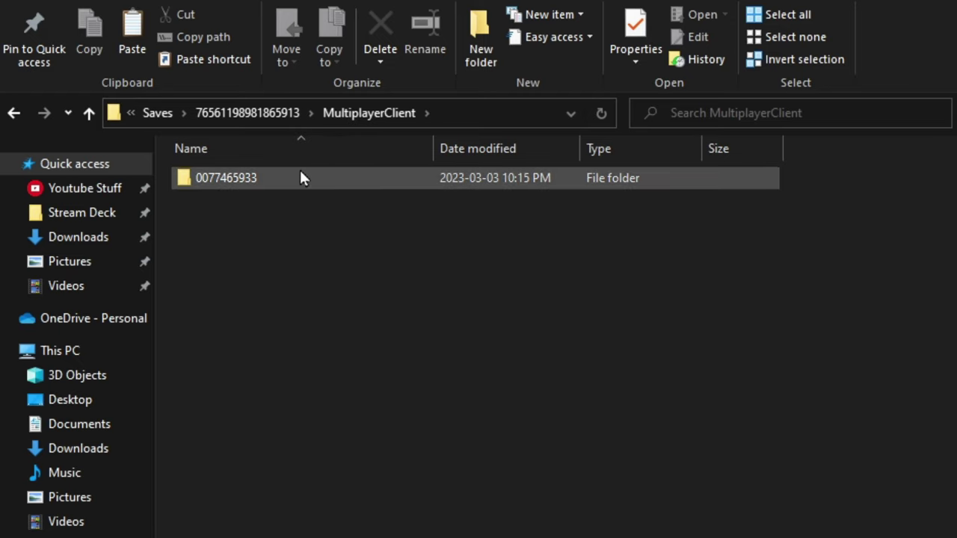
double_click(227, 178)
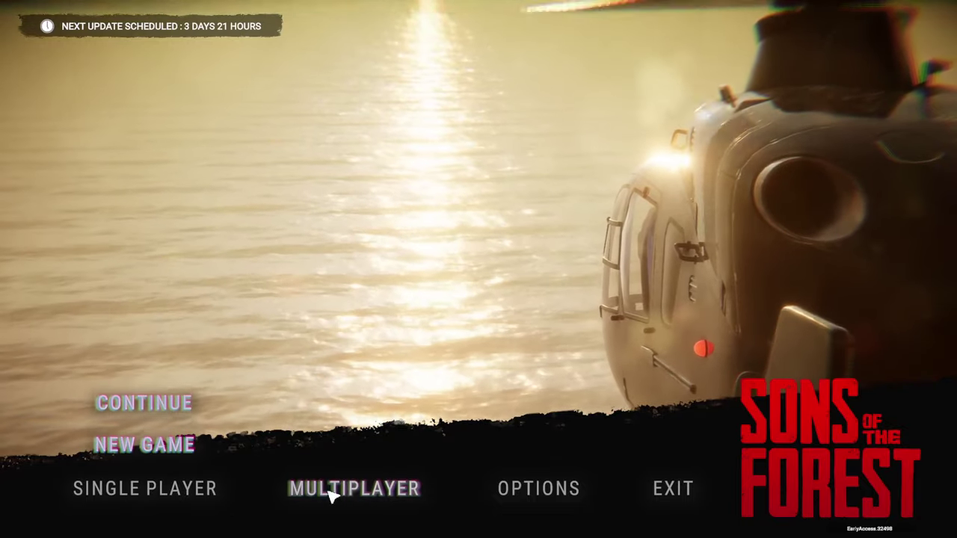
Replace the client's inventory file, then choose HOST in the game's multiplayer menu
left_click(345, 493)
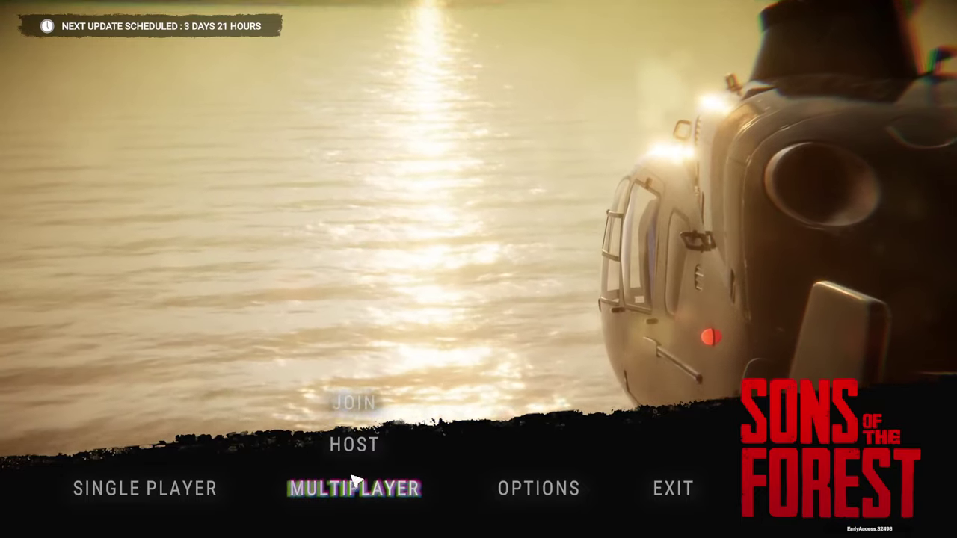
left_click(358, 448)
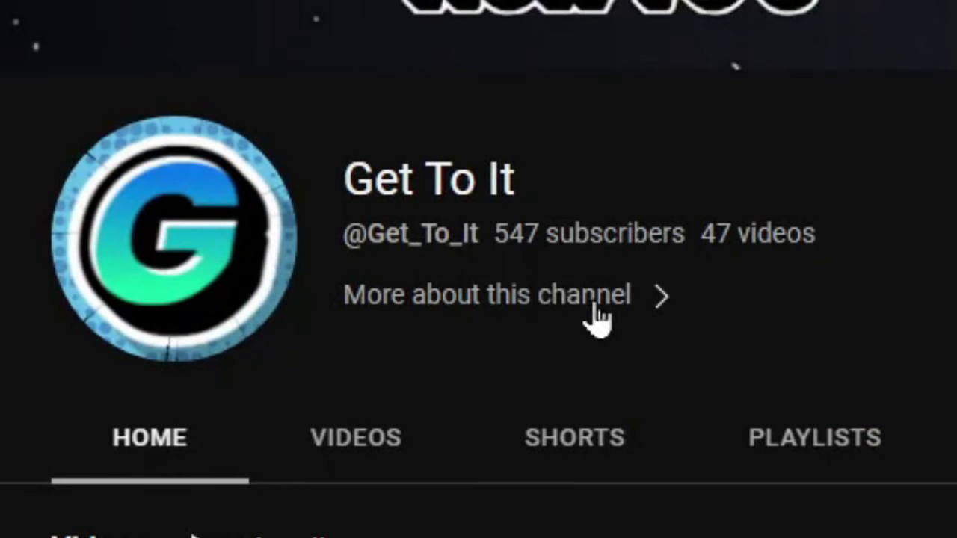